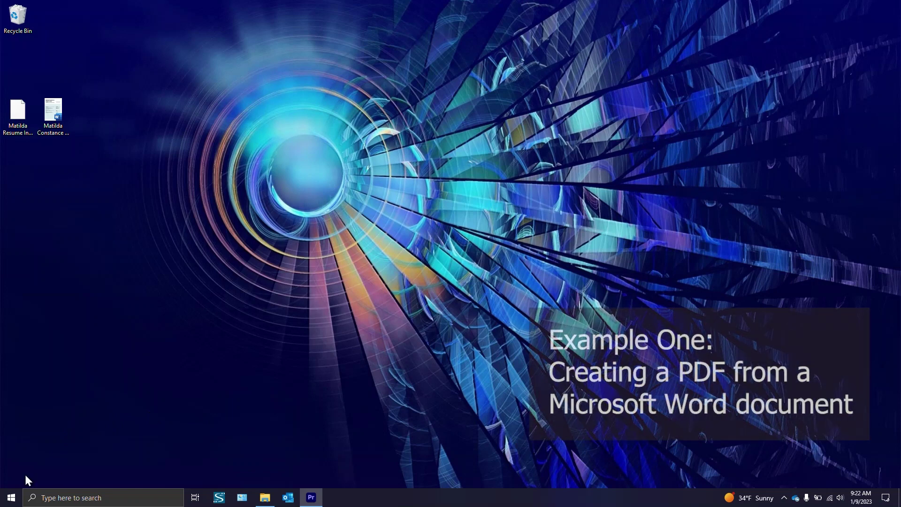
- Start Microsoft Word and open the resume document stored in the Desktop folder
click(11, 498)
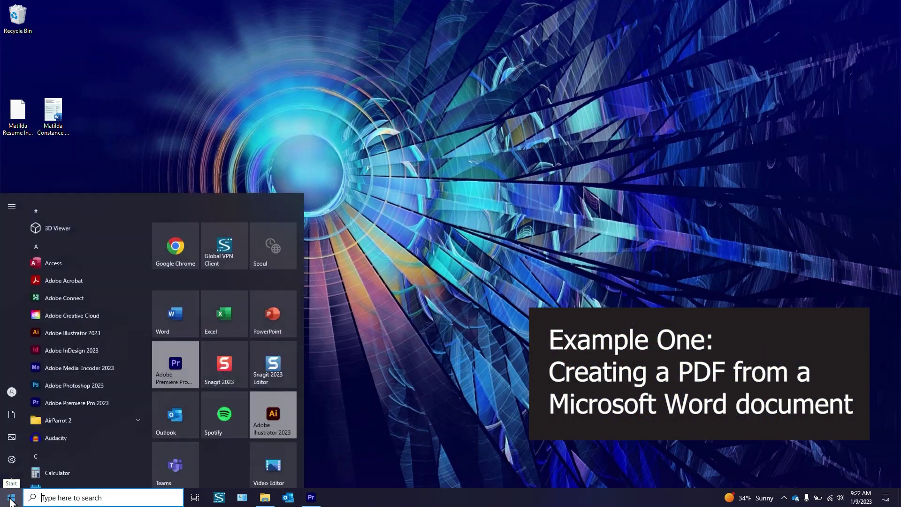
click(180, 308)
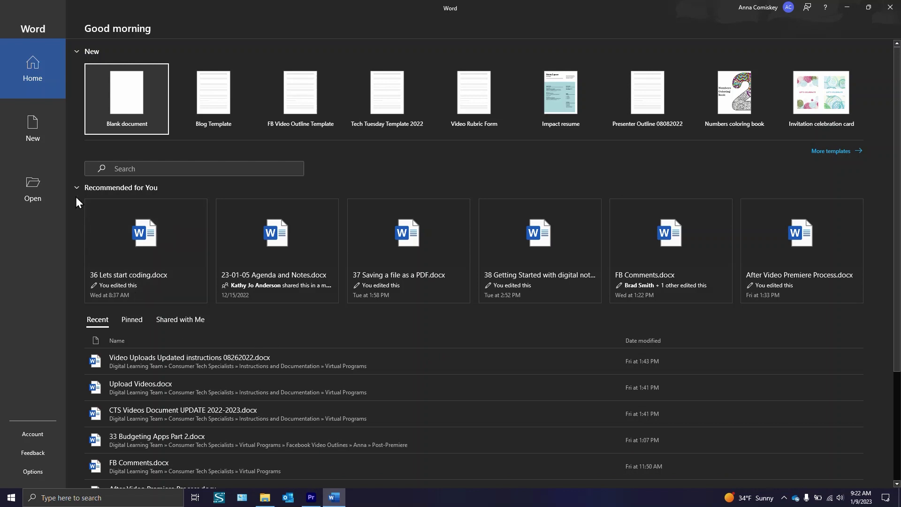
click(32, 187)
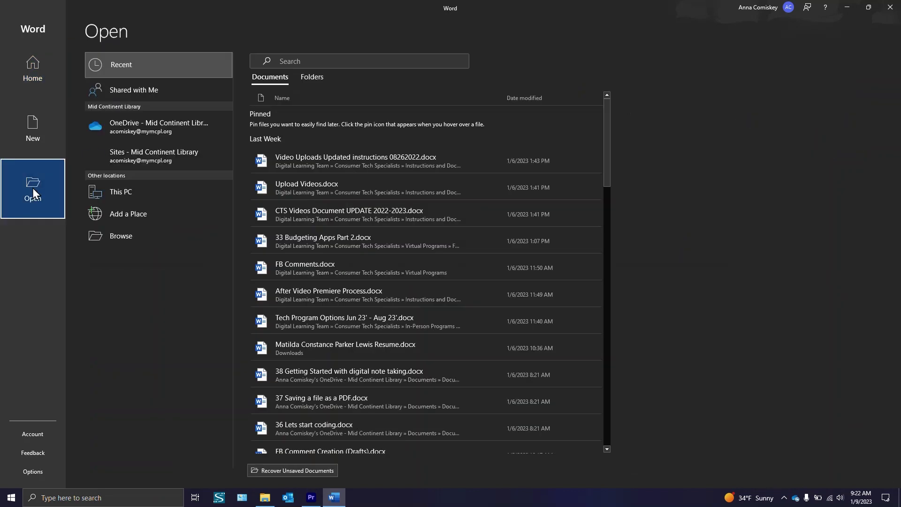
click(114, 232)
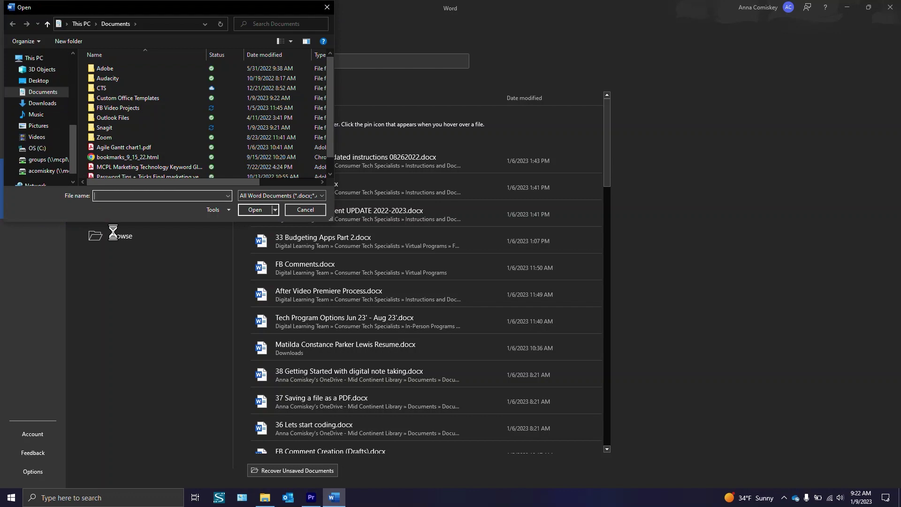
click(41, 82)
click(131, 78)
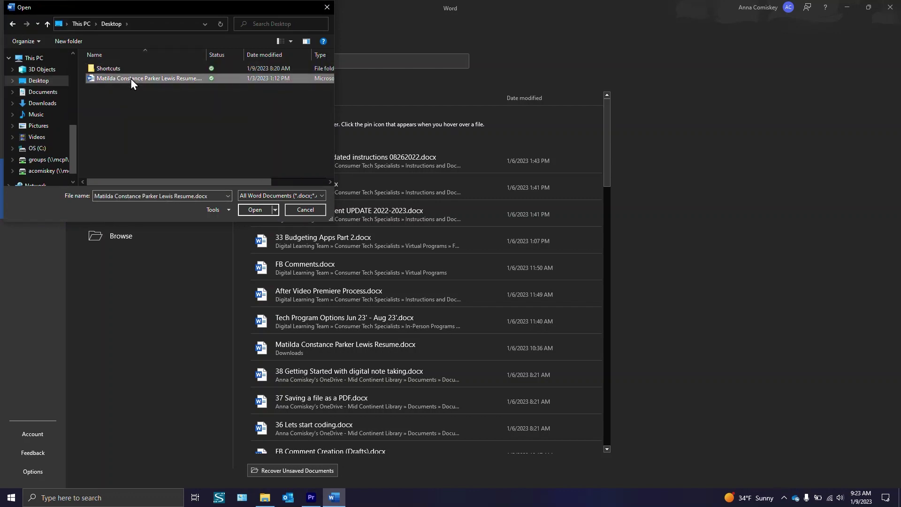
click(255, 210)
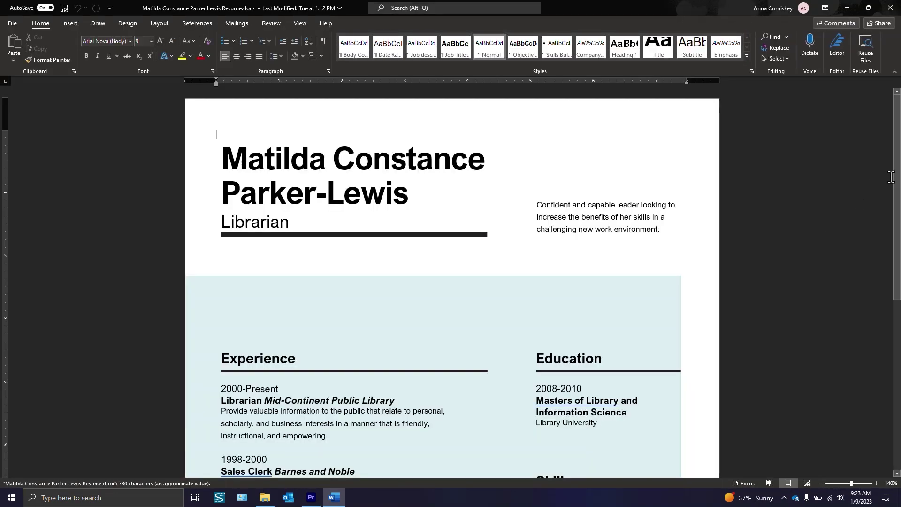
- Review the whole resume from the heading to the Contact section, ending with the full page in view at 71% zoom
scroll(895, 182, down, 3)
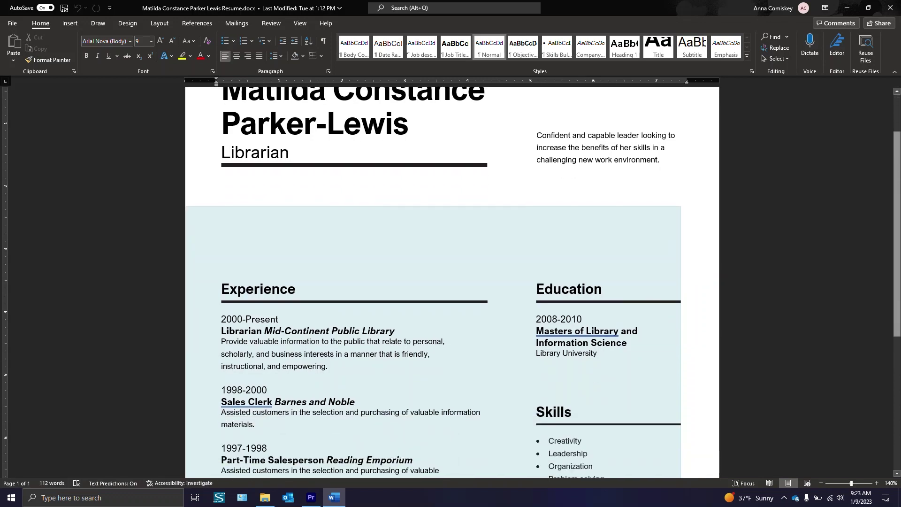
scroll(895, 182, down, 5)
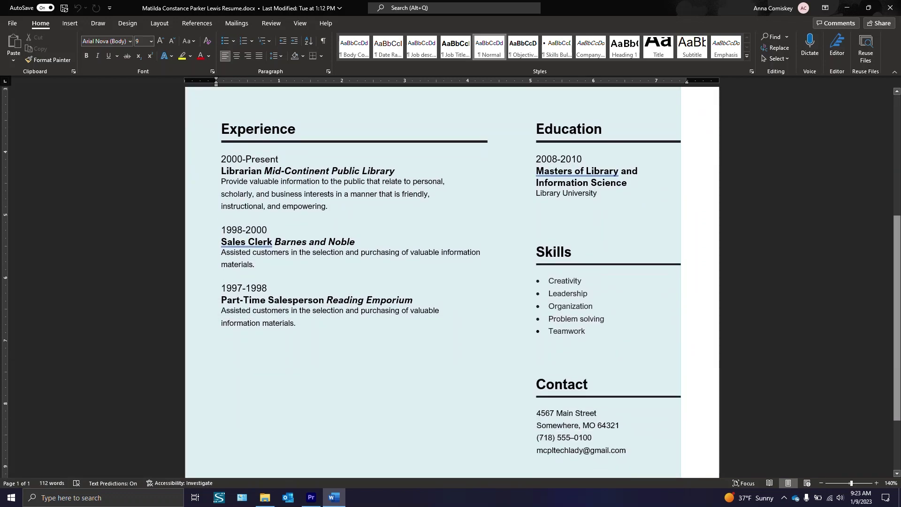
scroll(451, 282, down, 2)
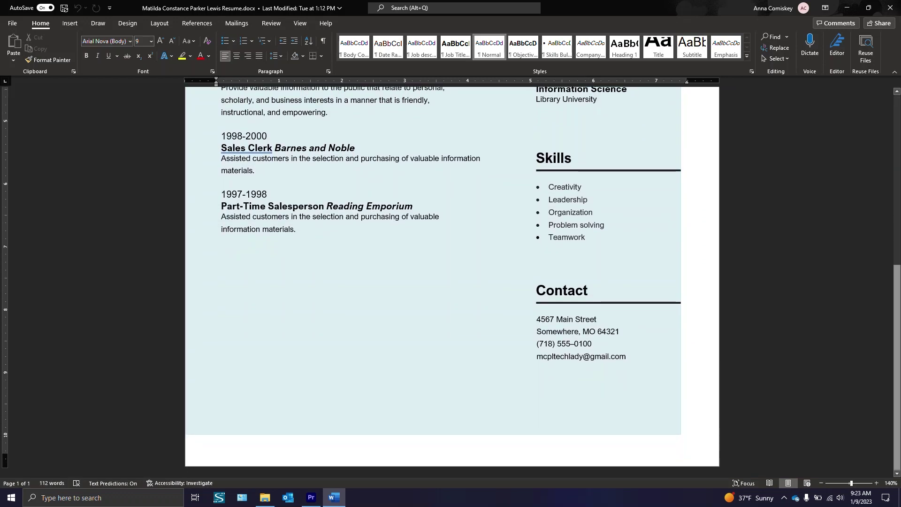
scroll(895, 201, up, 8)
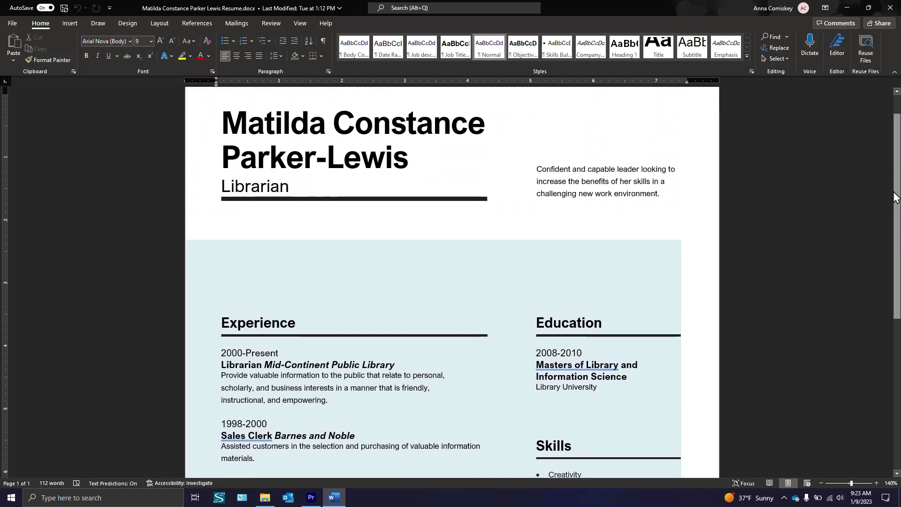
scroll(895, 201, up, 2)
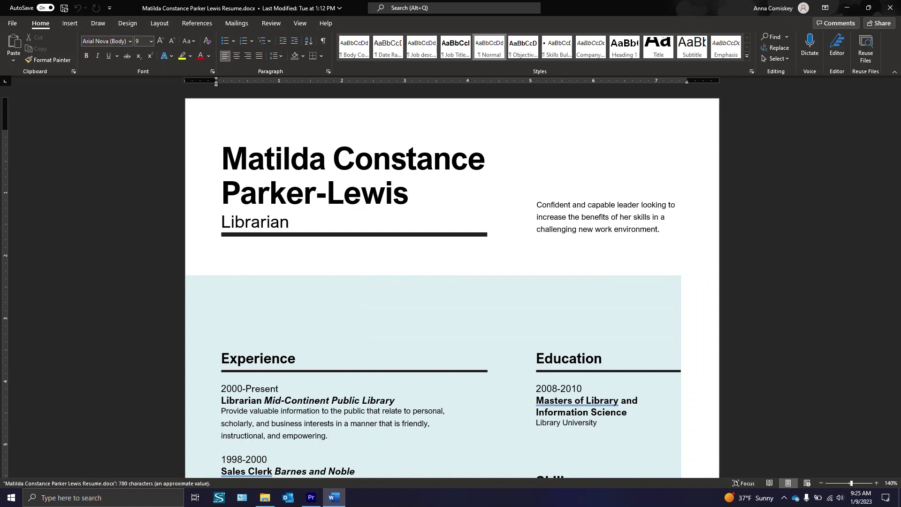
scroll(897, 212, down, 1)
scroll(898, 211, down, 5)
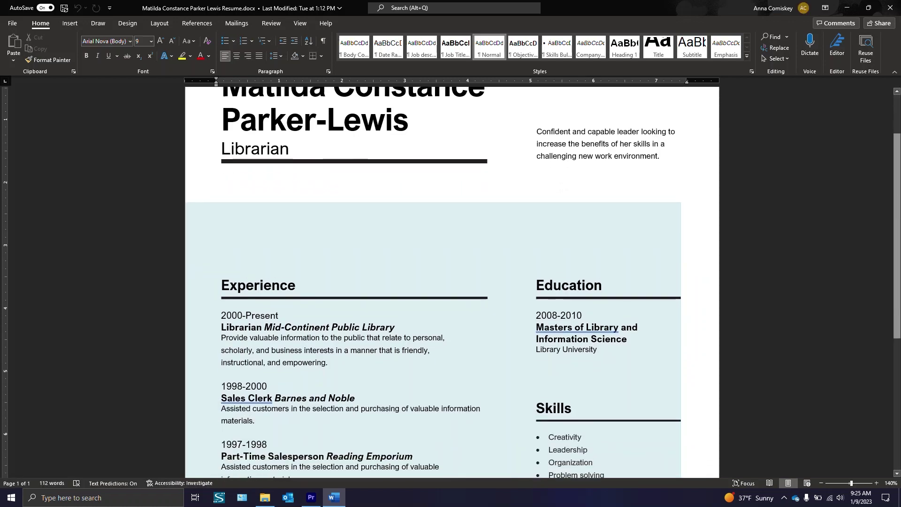
scroll(898, 315, down, 1)
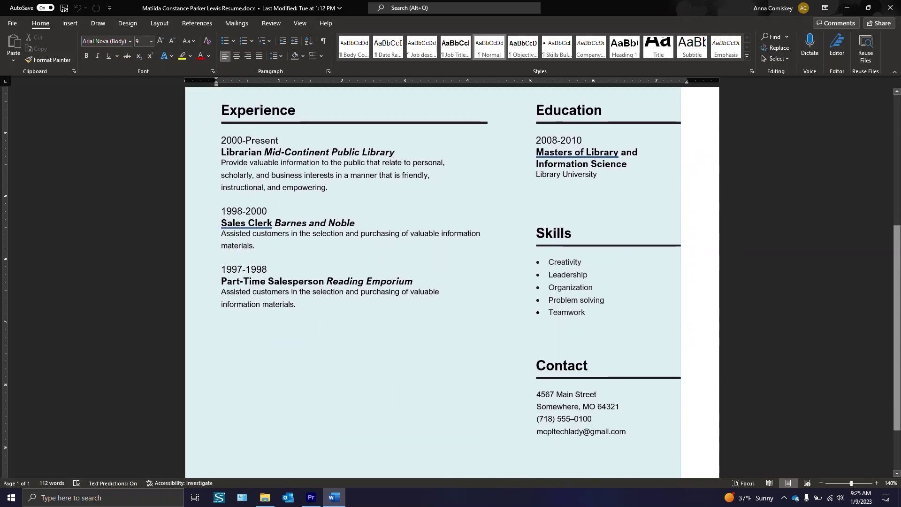
scroll(898, 316, up, 2)
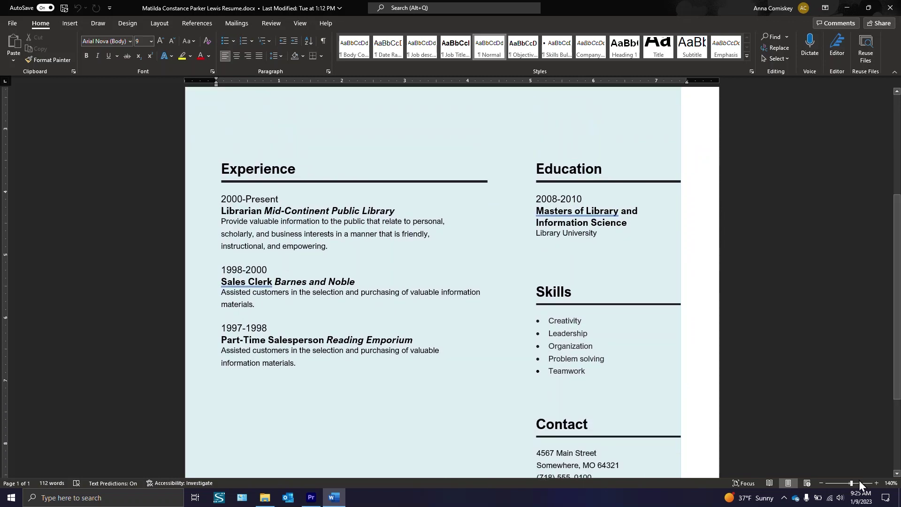
drag(851, 483, 842, 483)
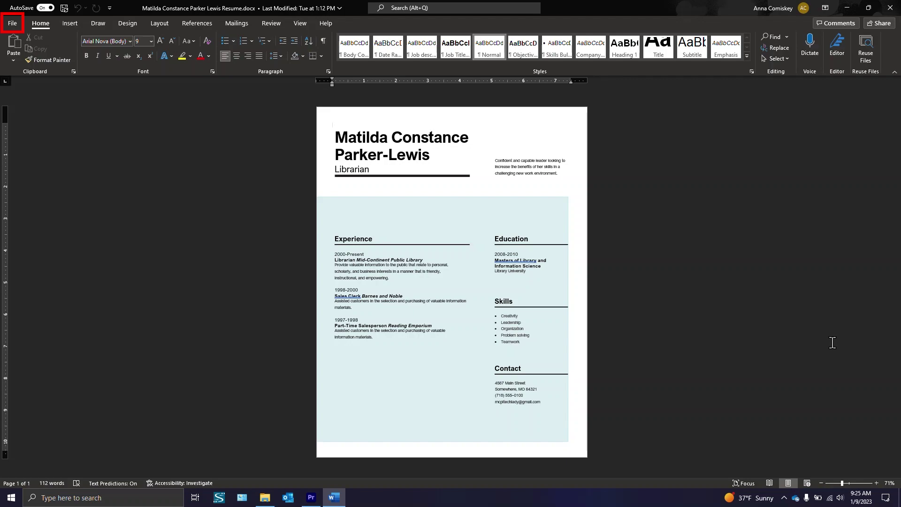
- Save a copy of the resume to the Desktop folder in PDF (*.pdf) format under the same file name
click(18, 25)
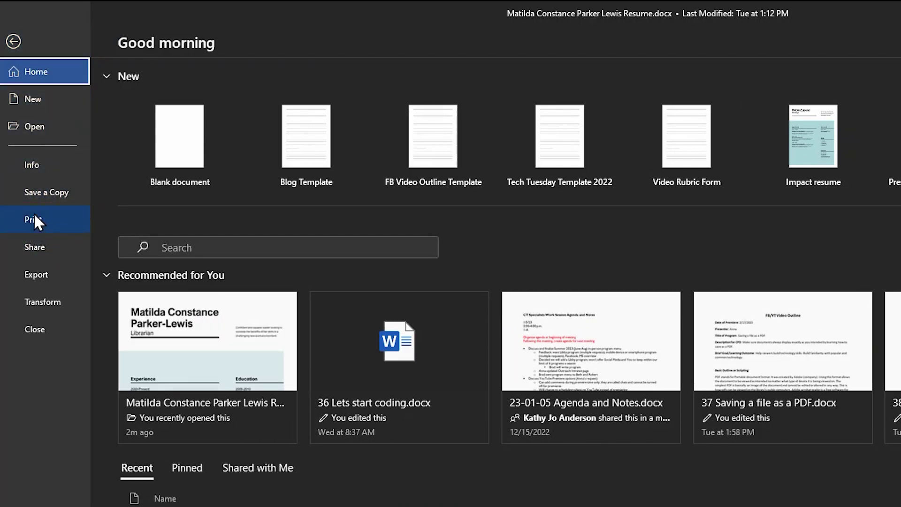
click(45, 196)
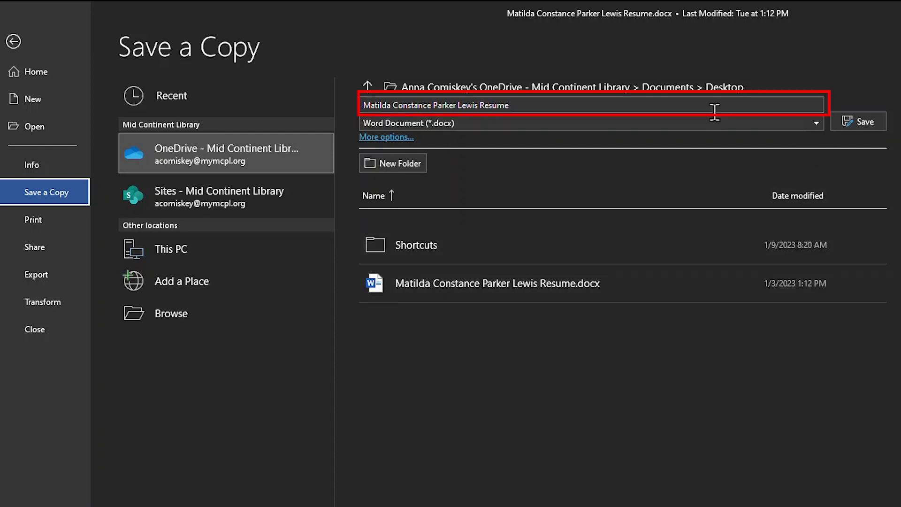
click(655, 104)
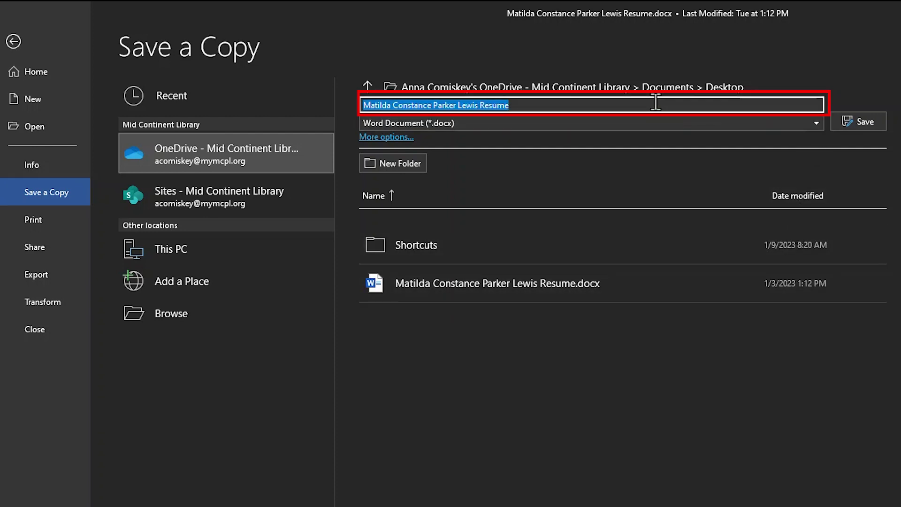
click(816, 124)
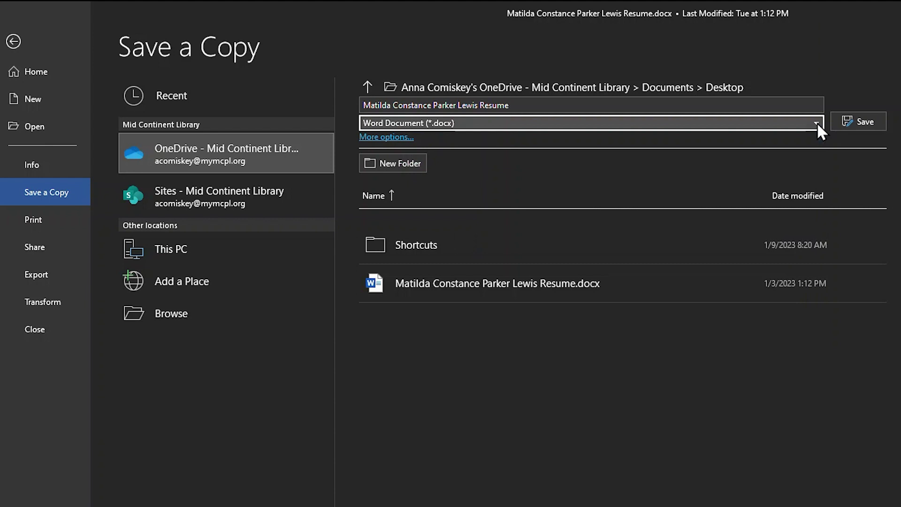
click(818, 123)
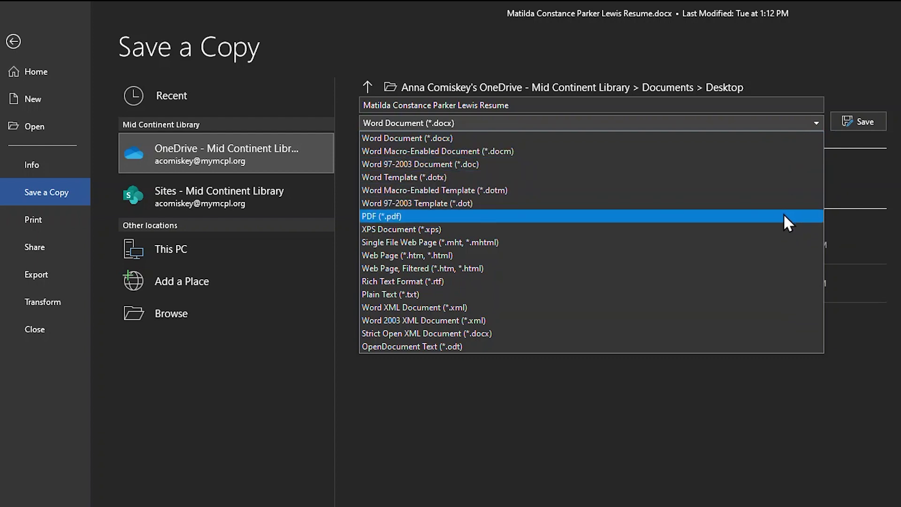
click(685, 217)
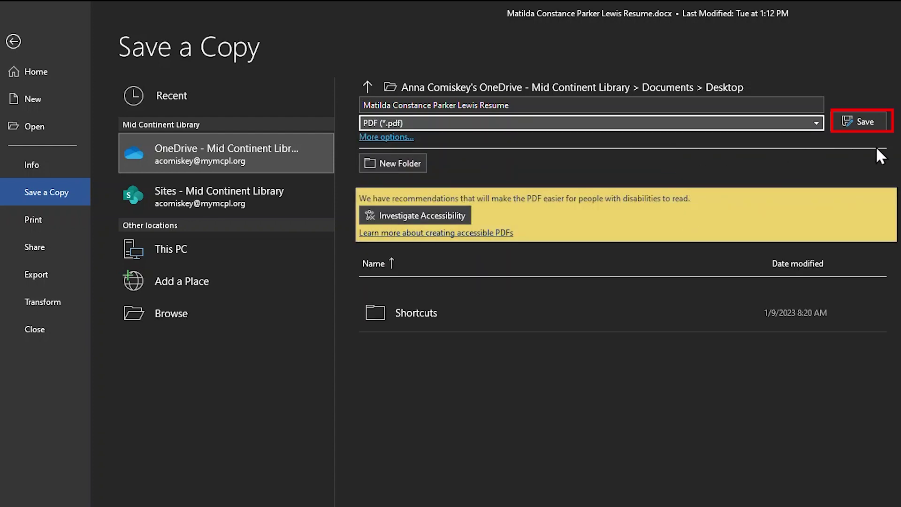
click(863, 122)
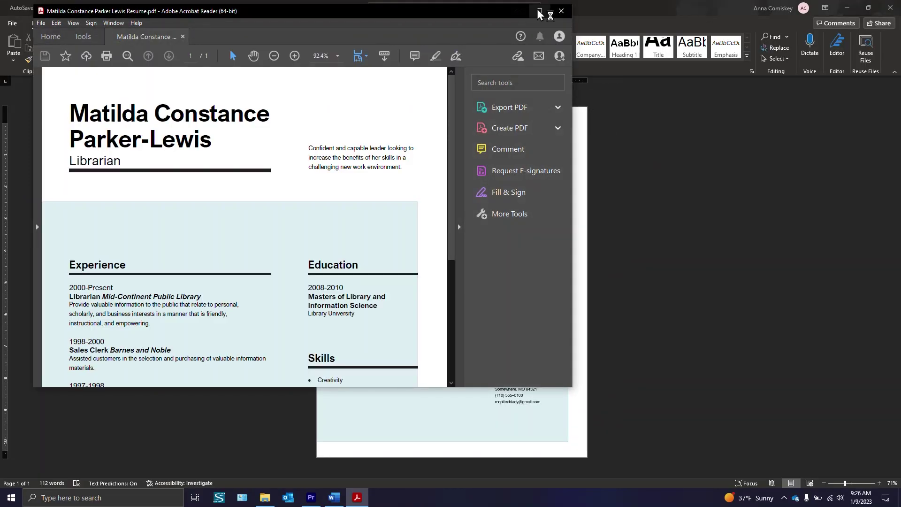
- Examine the full page of the exported PDF in a maximized window at 66.7% zoom, with the tools pane collapsed
click(540, 11)
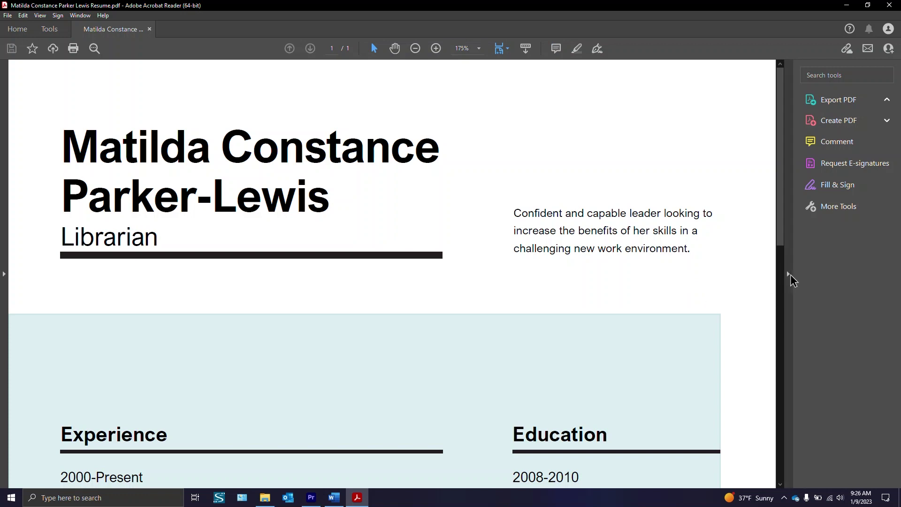
click(790, 276)
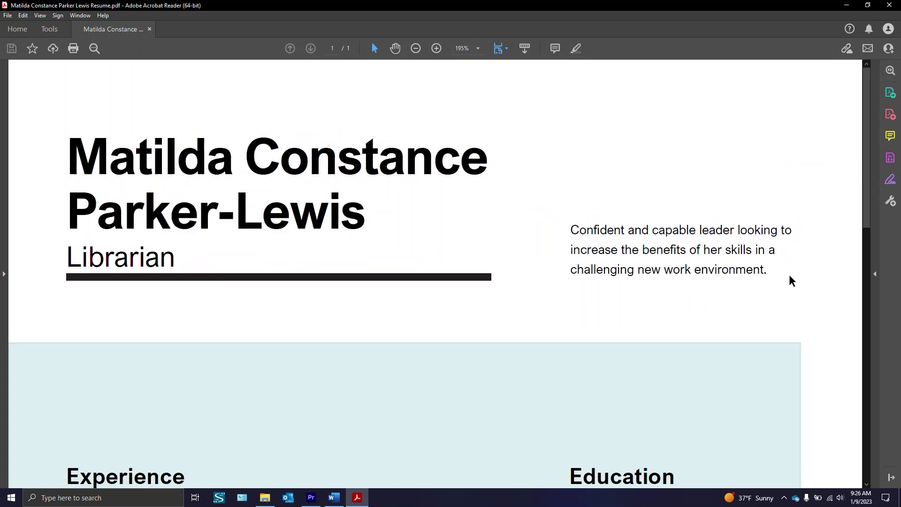
click(416, 49)
click(415, 49)
click(415, 49)
click(415, 48)
click(415, 49)
click(415, 49)
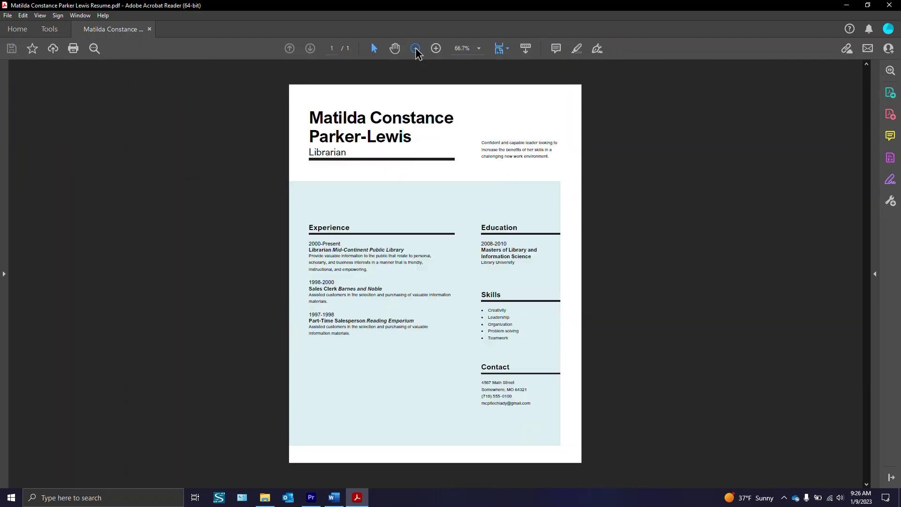
- Close the exported PDF and the Word resume document
click(867, 7)
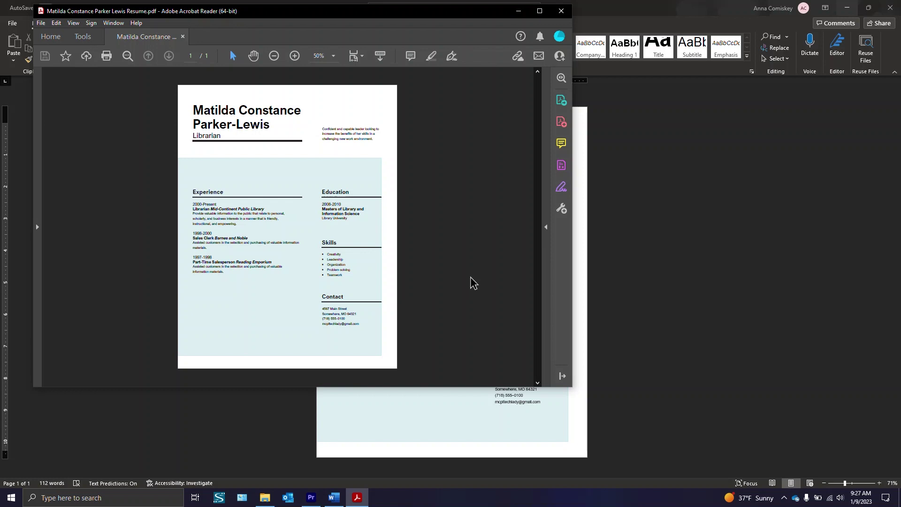
click(563, 14)
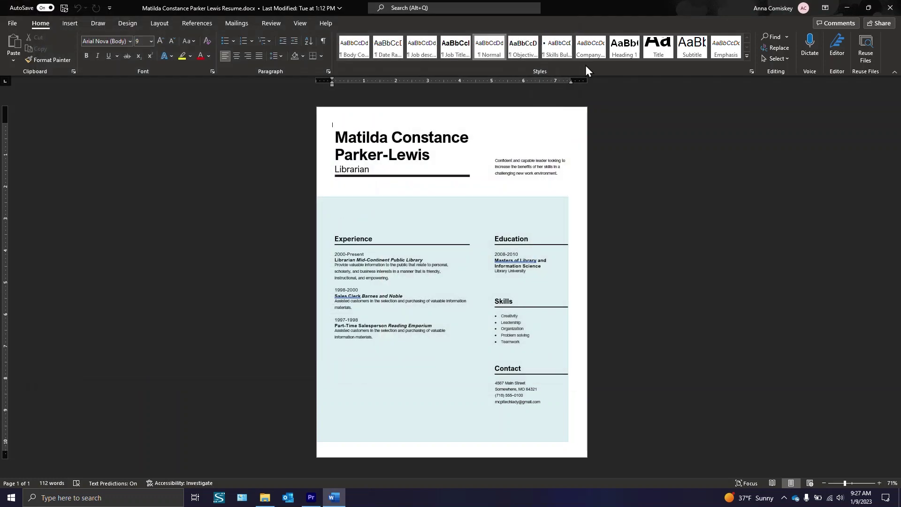
click(890, 8)
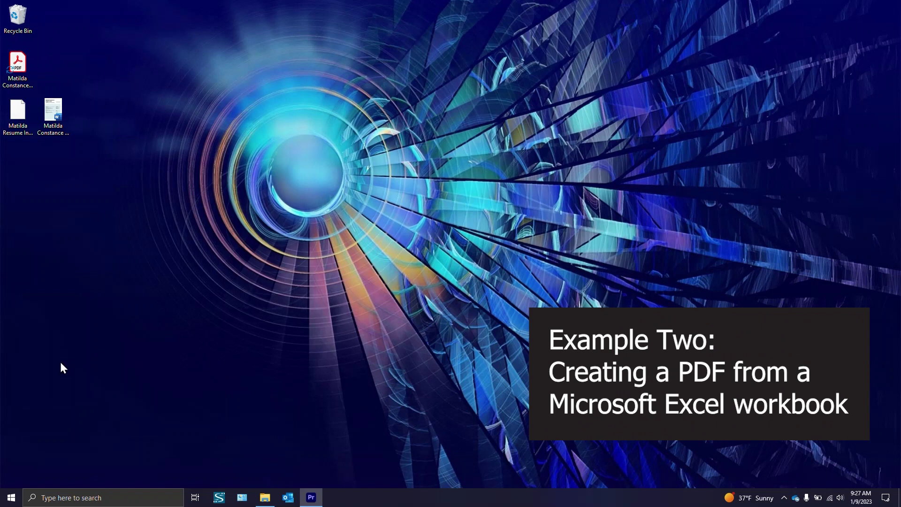
- Start Microsoft Excel and create a workbook from the Agile Gantt chart template
click(11, 499)
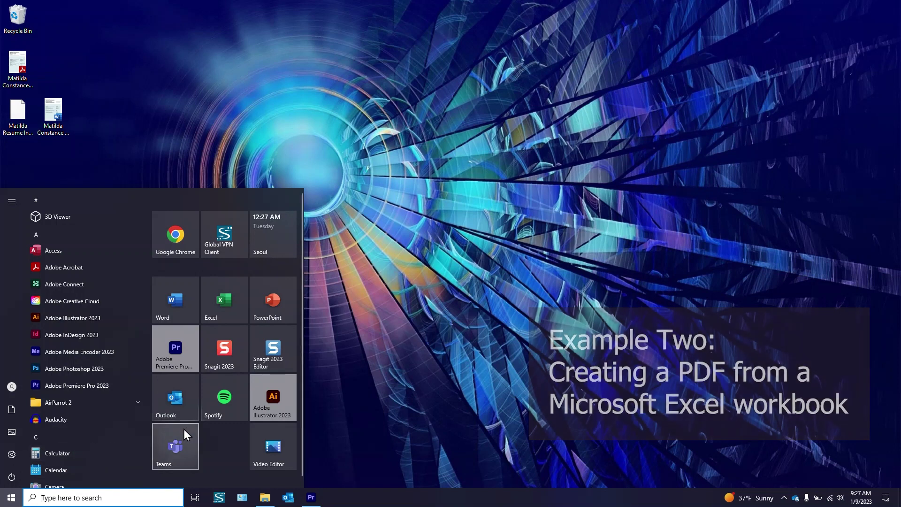
click(229, 309)
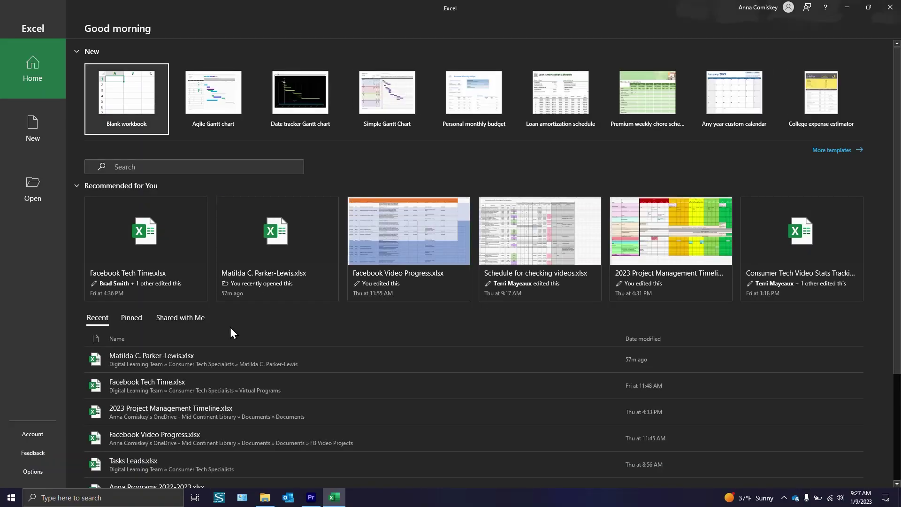
click(207, 104)
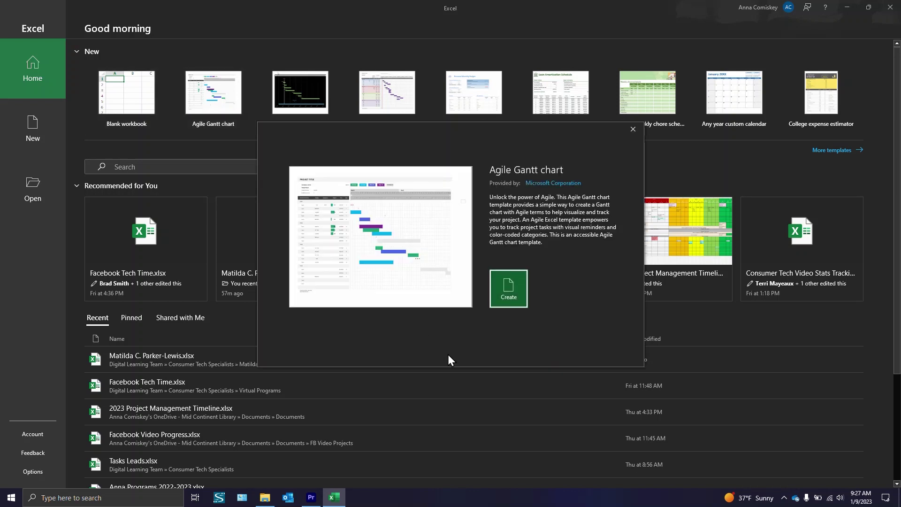
click(506, 283)
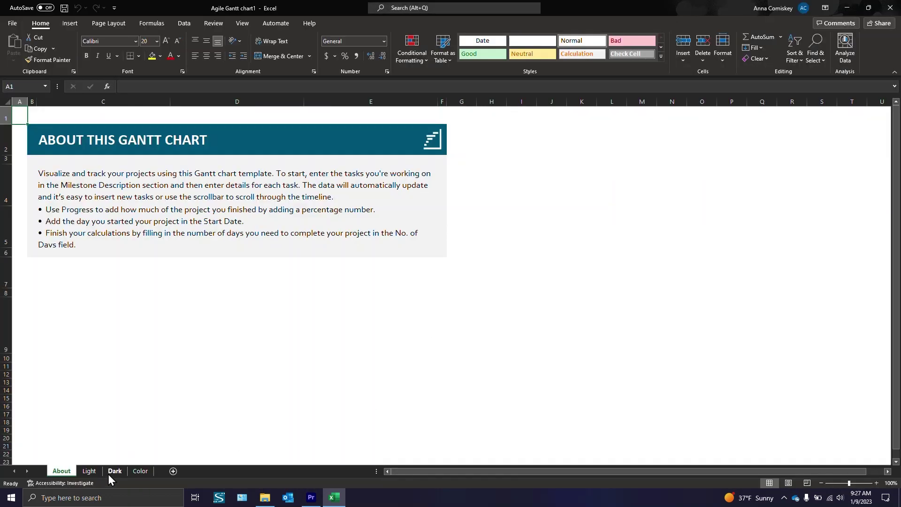
- Display the workbook's Light sheet at 40% zoom so that the entire Gantt chart fits in view
click(90, 471)
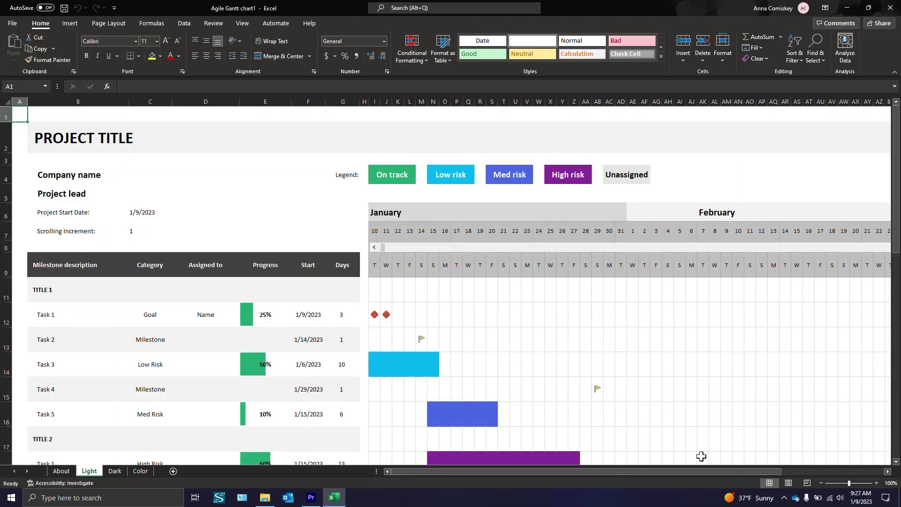
click(820, 483)
click(820, 483)
click(820, 482)
click(821, 483)
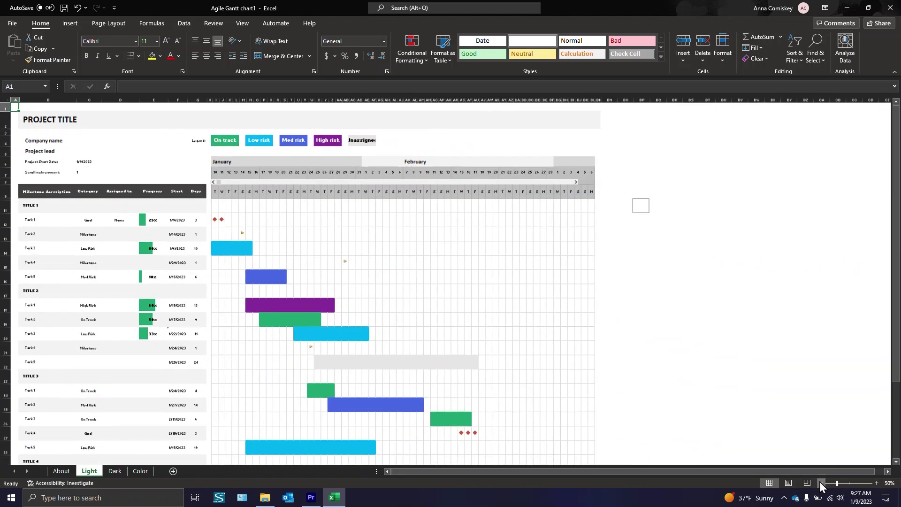
click(819, 483)
click(819, 482)
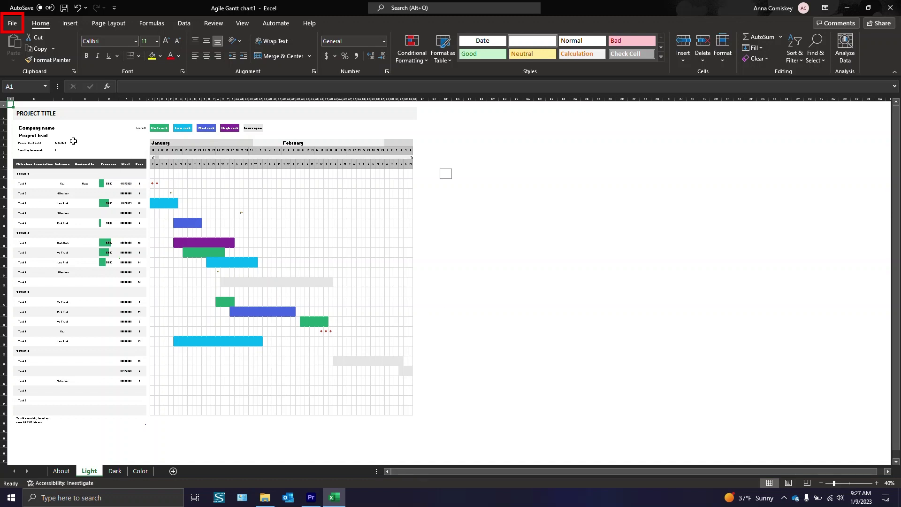
- Save the Gantt chart workbook to the Desktop in PDF format as Agile Gantt chart1.pdf, with the file opened after publishing
click(12, 23)
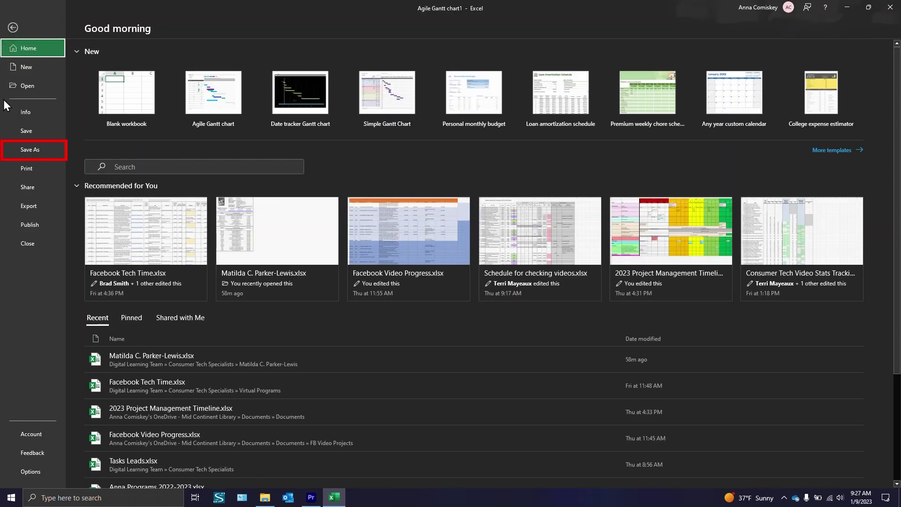
click(18, 154)
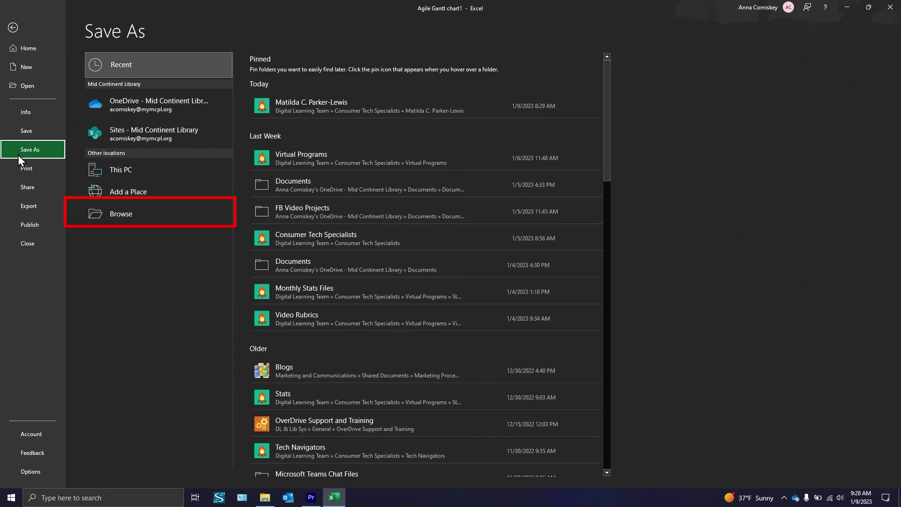
click(119, 216)
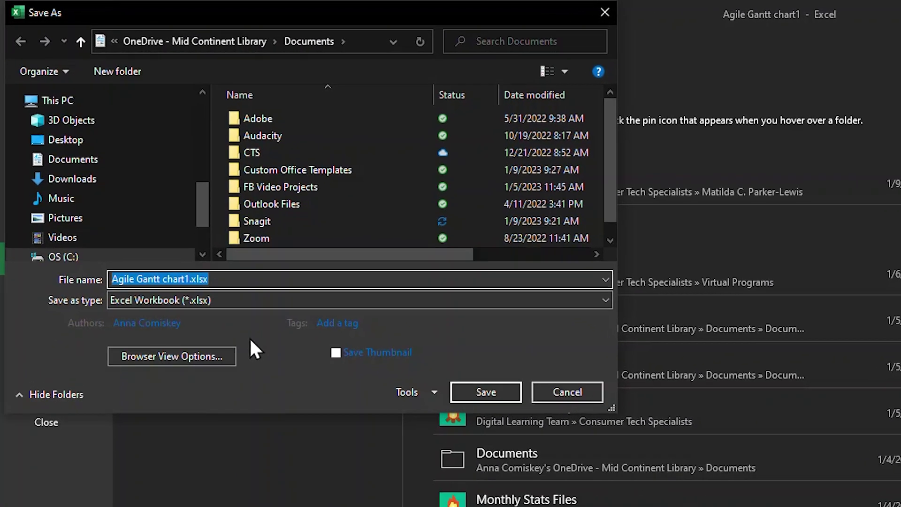
click(95, 140)
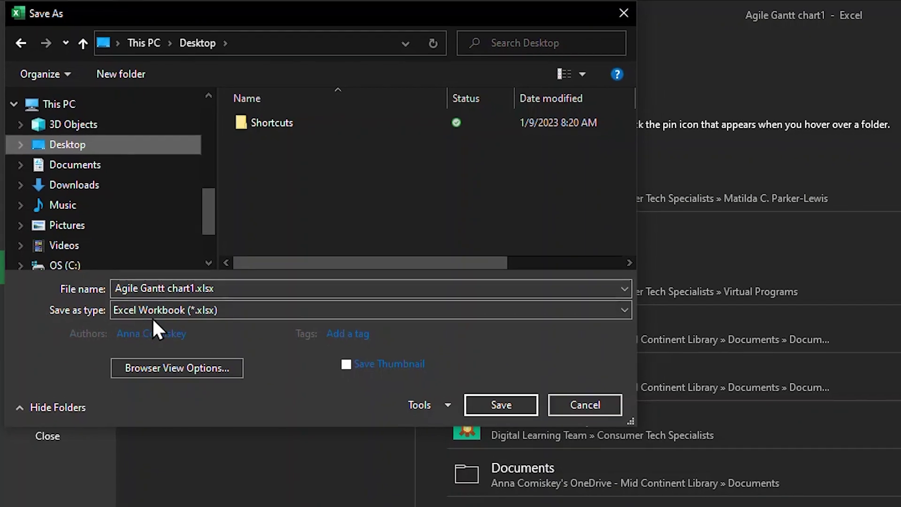
click(281, 310)
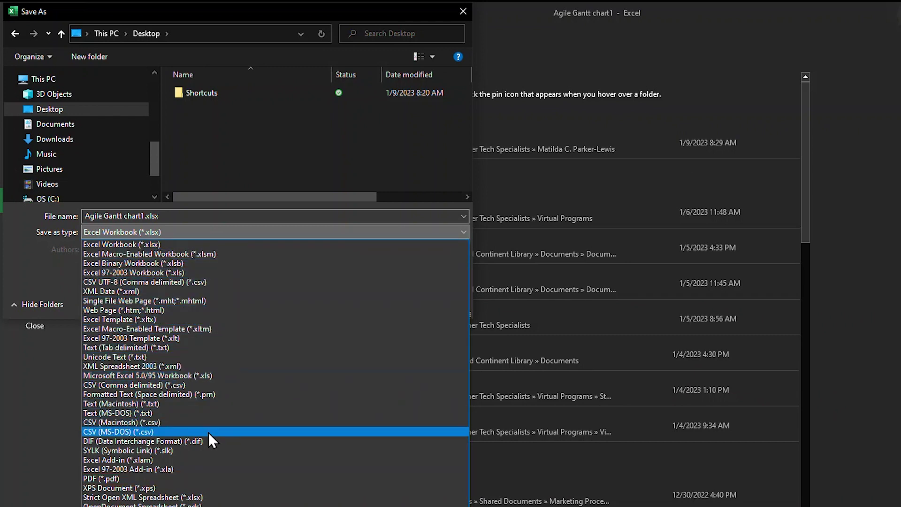
click(194, 479)
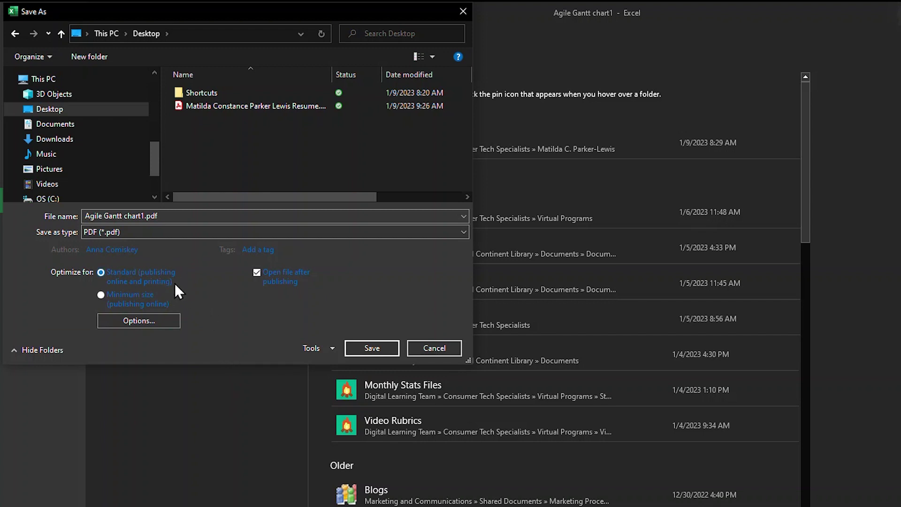
click(168, 303)
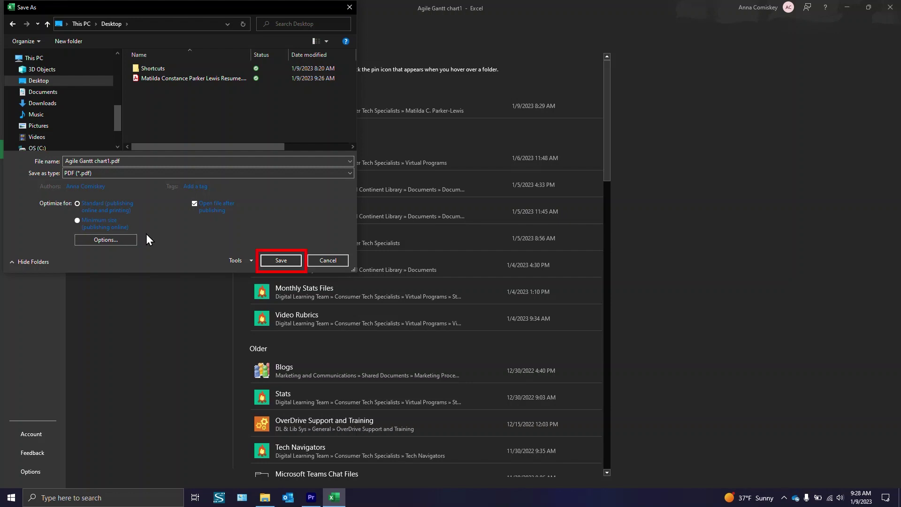
click(278, 260)
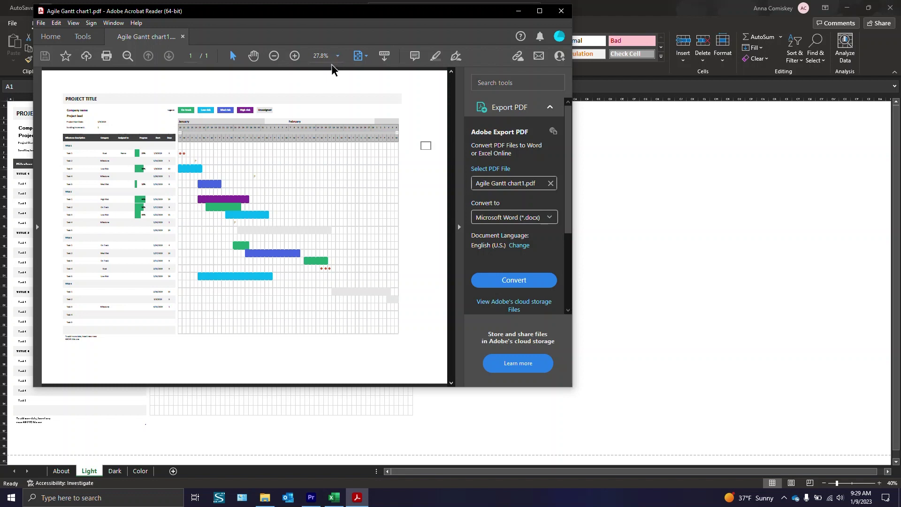
- Examine the exported Gantt chart PDF at 66.7% zoom, then return to the full-page view at 27.8%
click(295, 56)
click(295, 56)
click(295, 56)
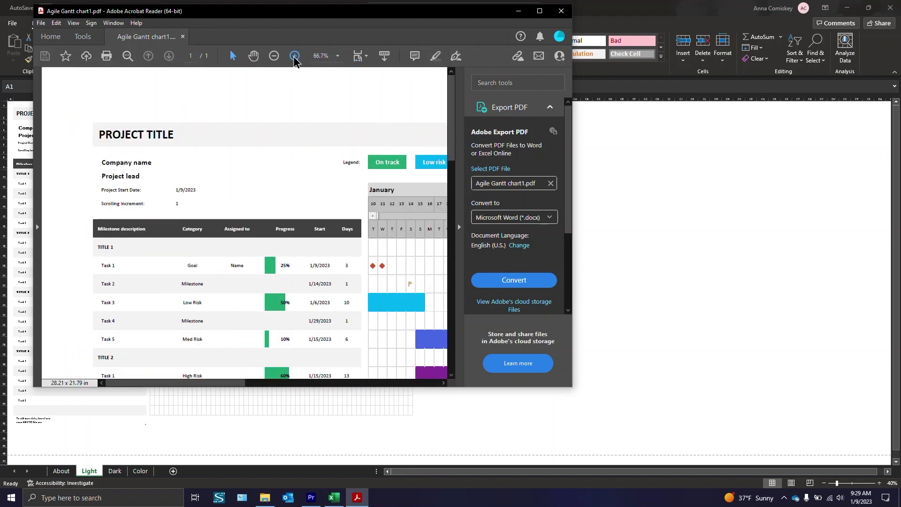
click(277, 56)
click(277, 56)
click(275, 57)
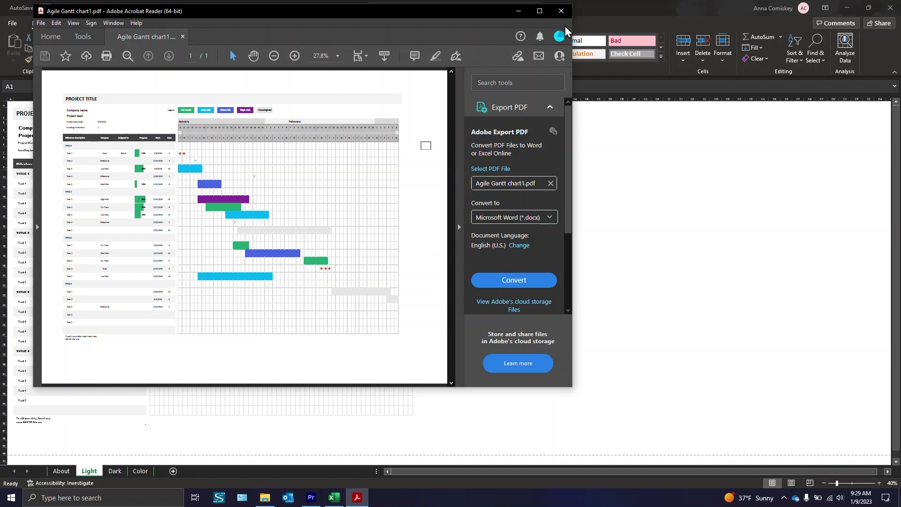
- Close the exported PDF and the Gantt chart workbook, and open the InDesign resume document from the desktop
click(561, 10)
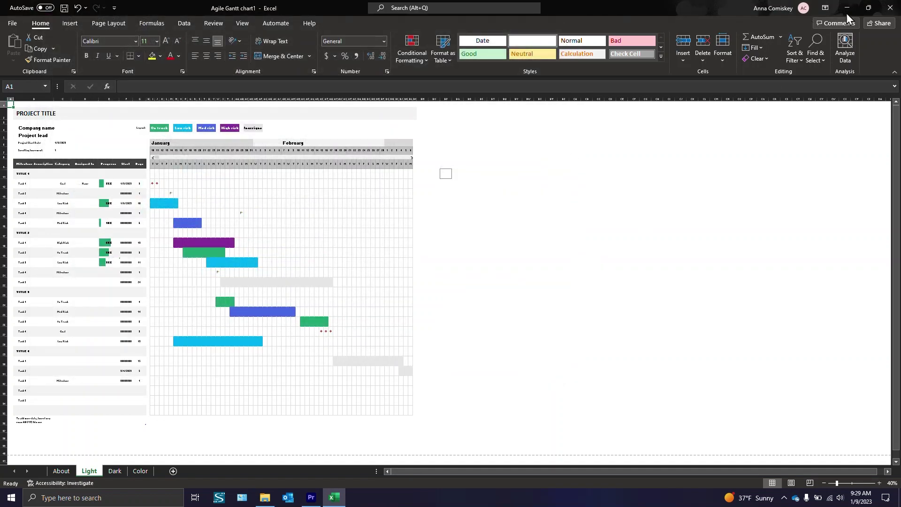
click(891, 10)
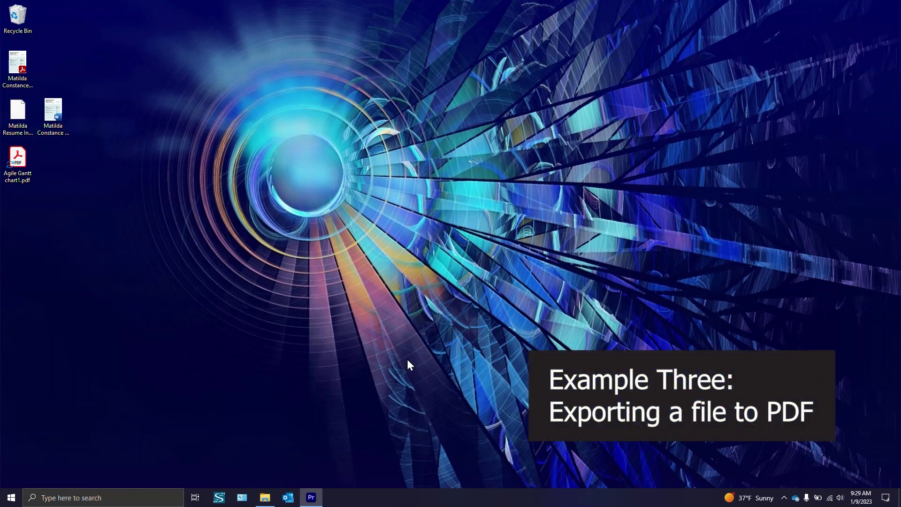
right_click(21, 129)
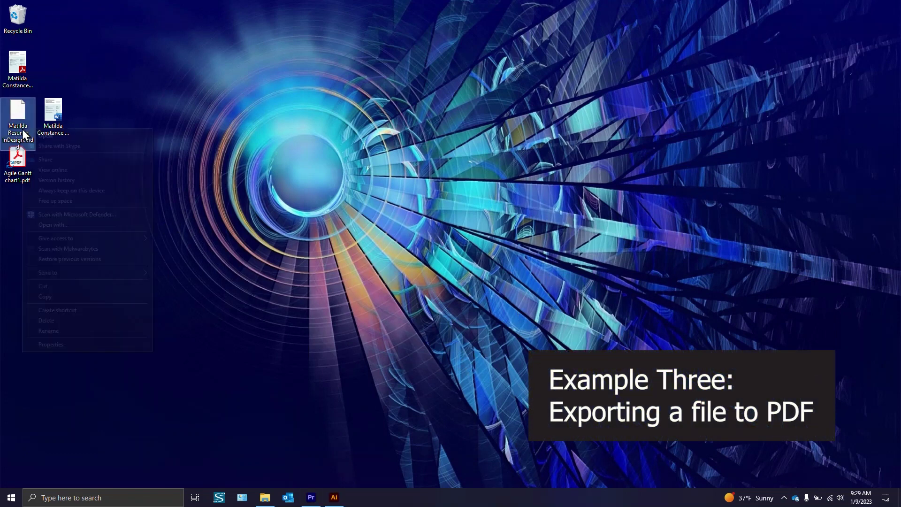
click(39, 136)
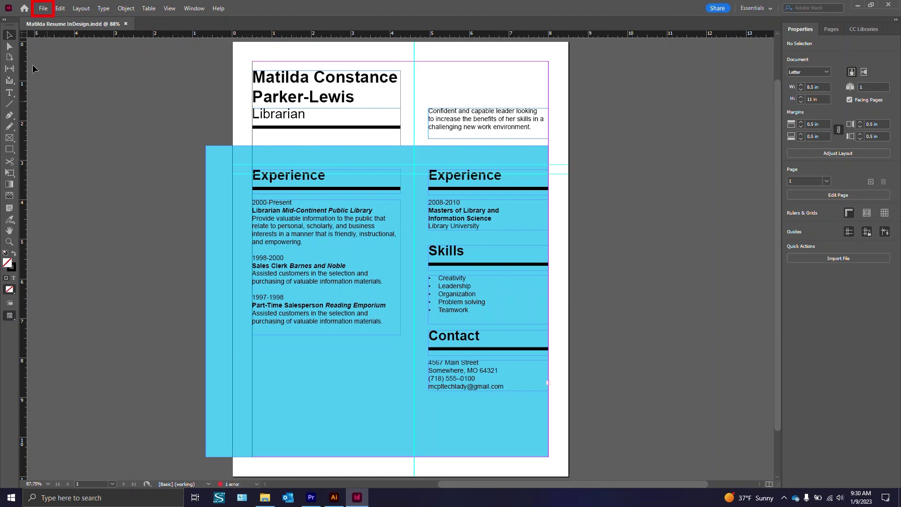
- Check which file types Save As offers for the InDesign resume, and leave without saving
click(43, 8)
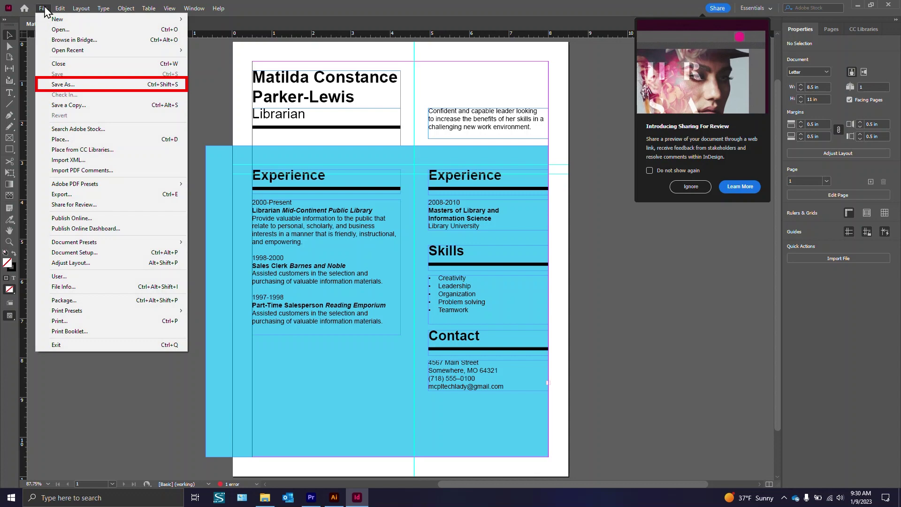
click(55, 83)
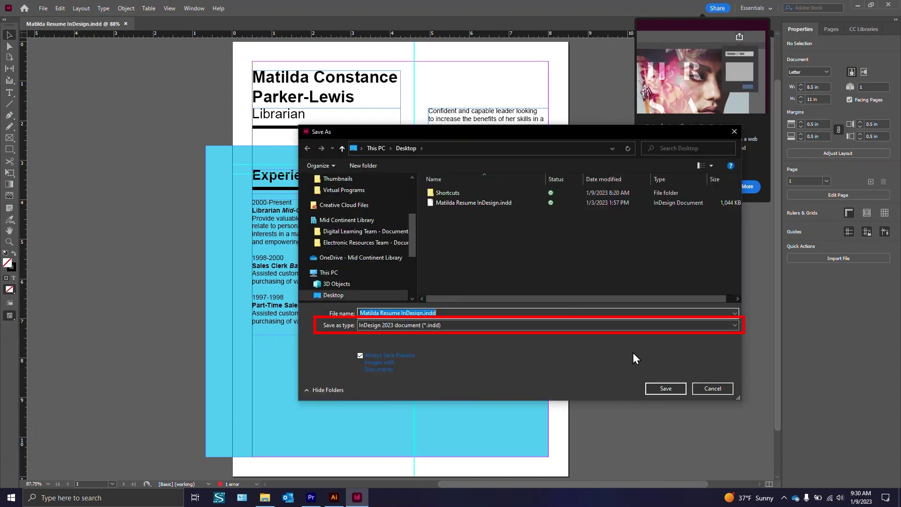
click(730, 328)
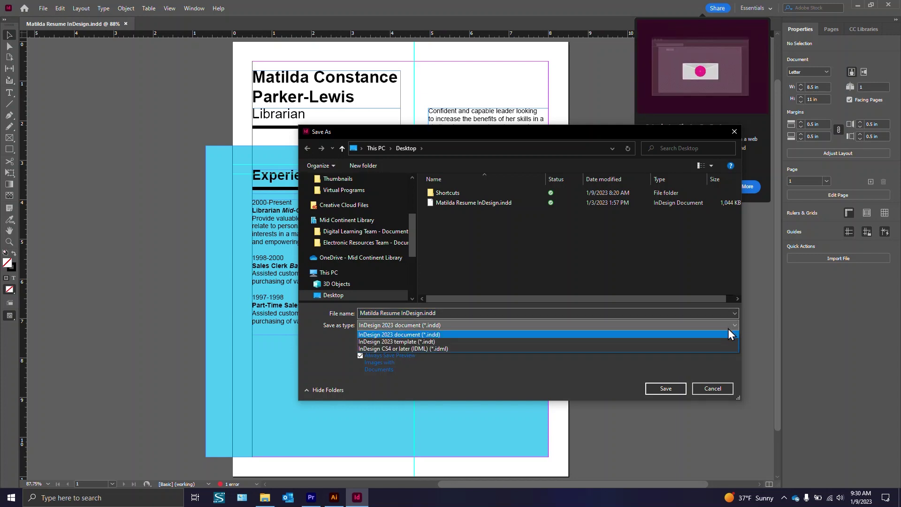
click(729, 327)
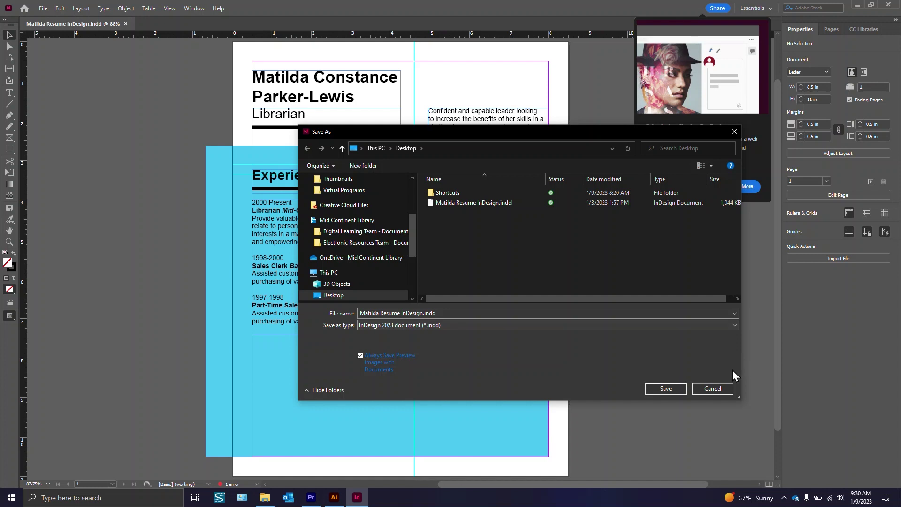
click(716, 388)
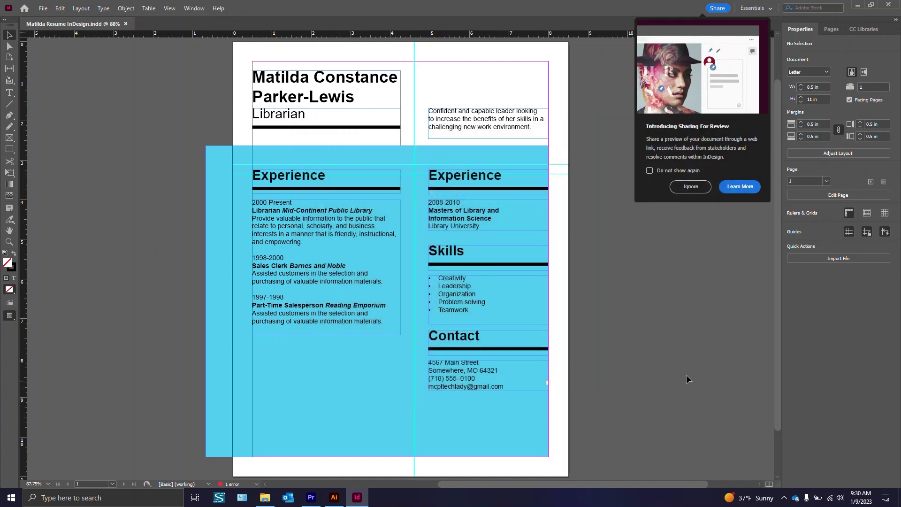
- Export the InDesign resume to the Desktop as Adobe PDF (Print) with the High Quality Print preset, accepting the overset text warning
click(43, 9)
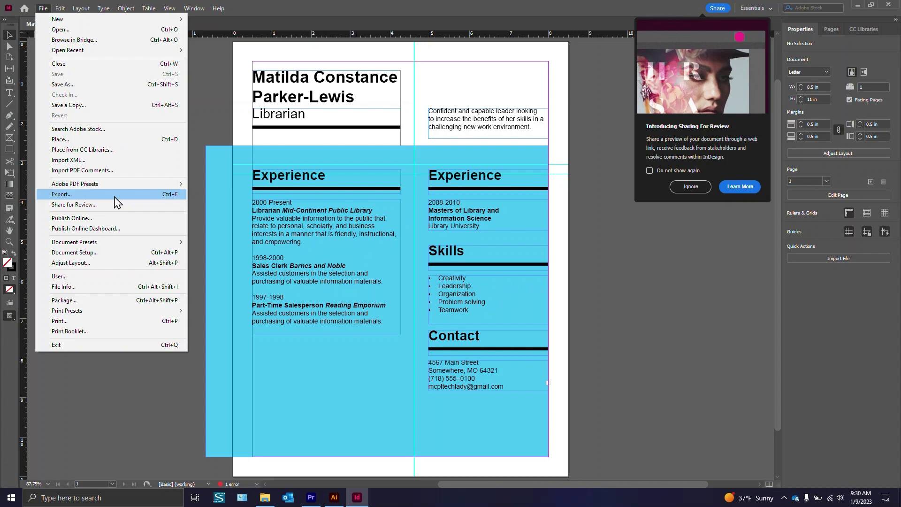
click(114, 195)
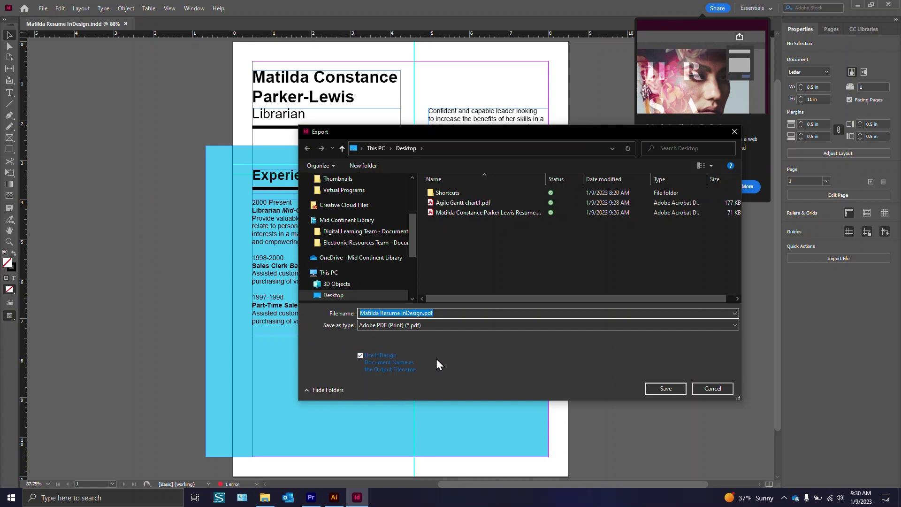
click(464, 325)
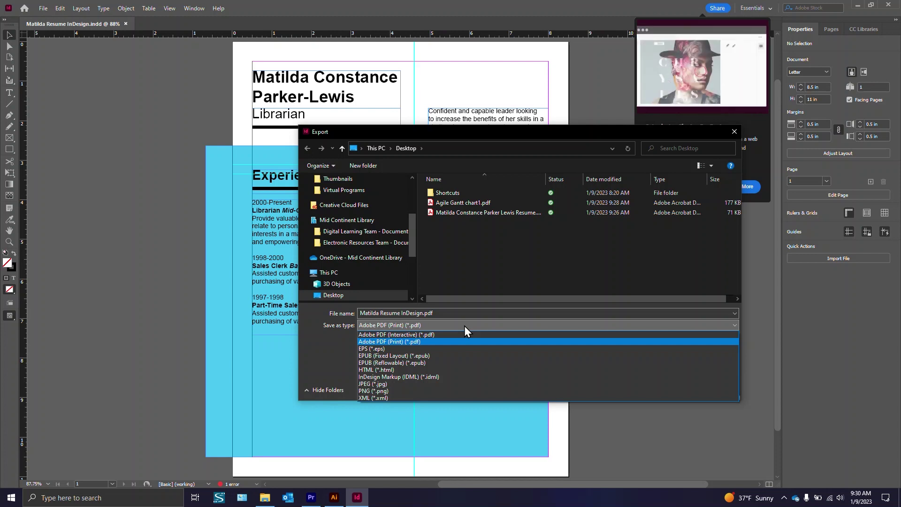
click(464, 326)
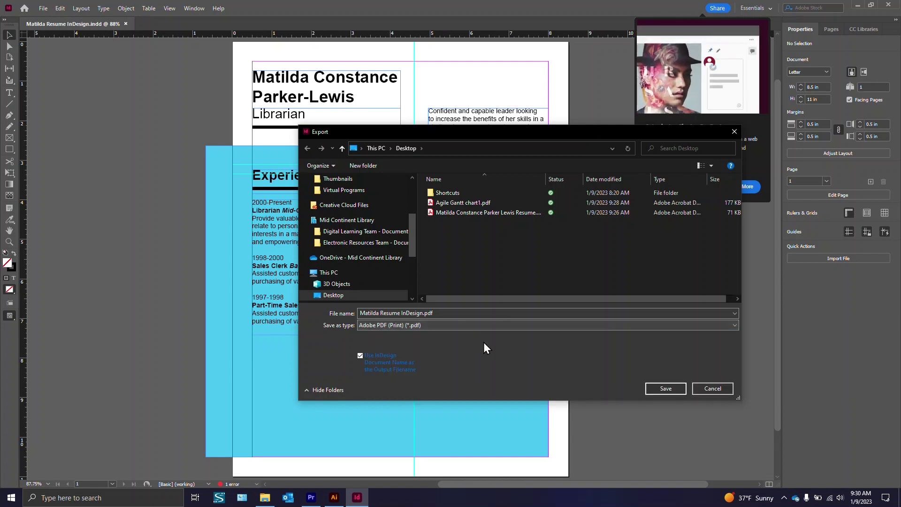
click(657, 388)
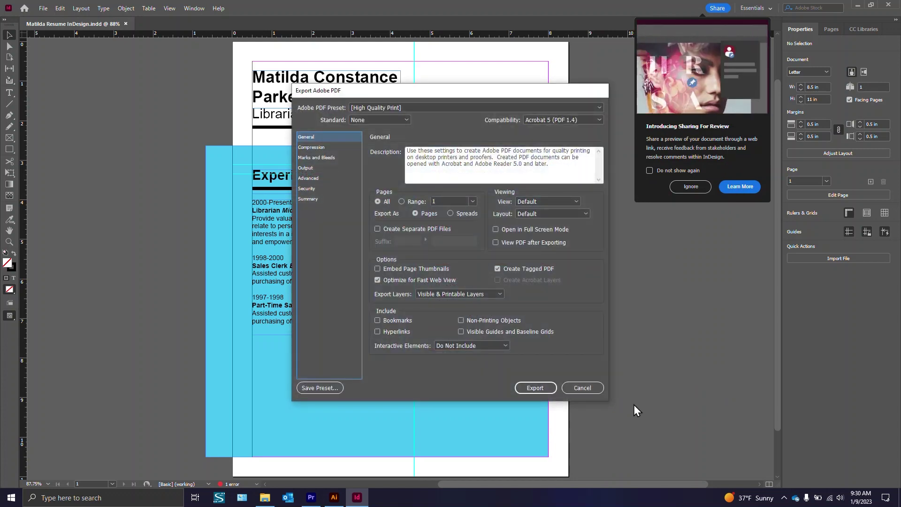
click(551, 389)
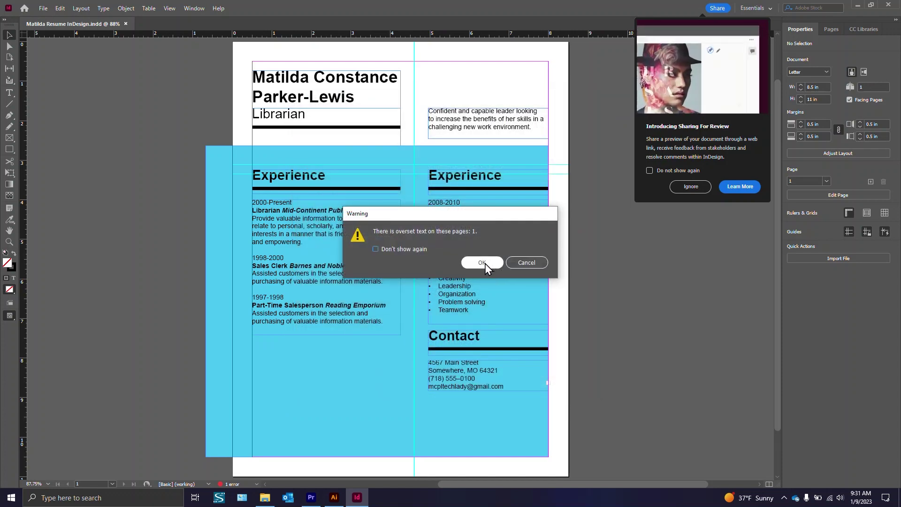
click(486, 263)
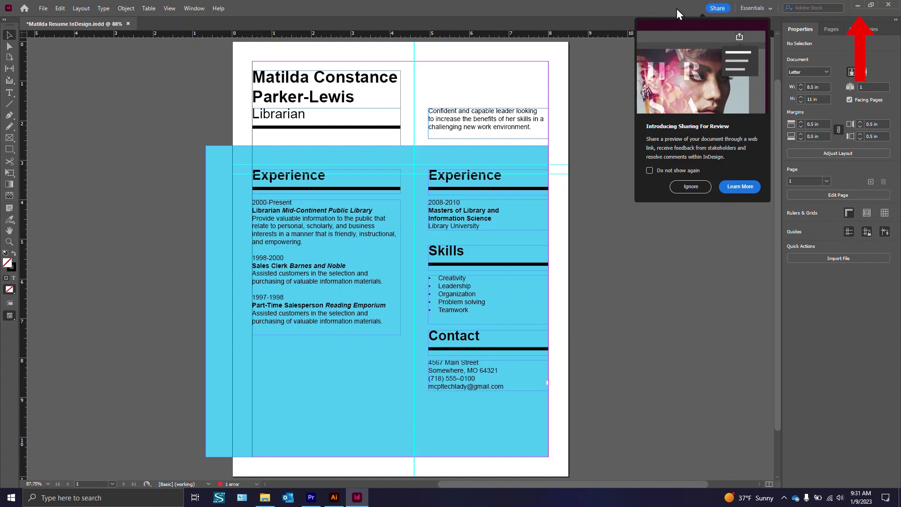
- Dismiss the Sharing For Review notice, minimize InDesign, and open the newly exported resume PDF from the desktop
click(723, 186)
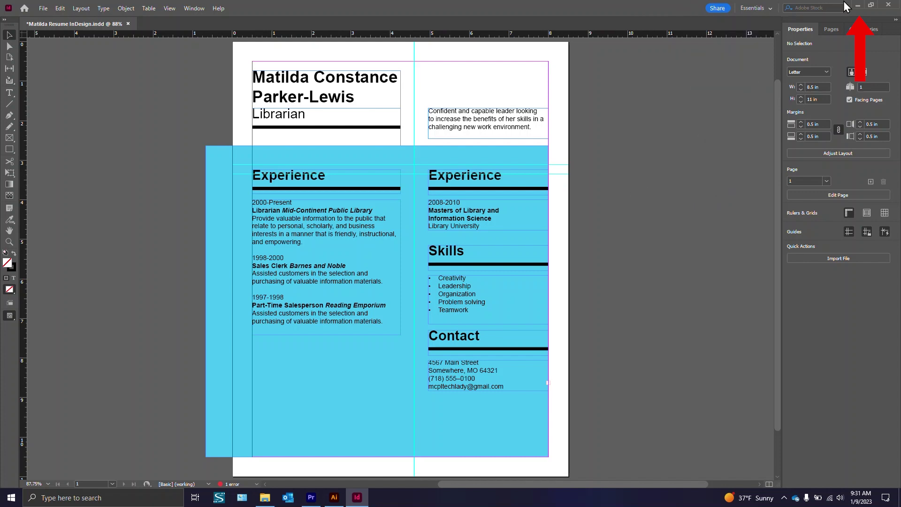
click(858, 5)
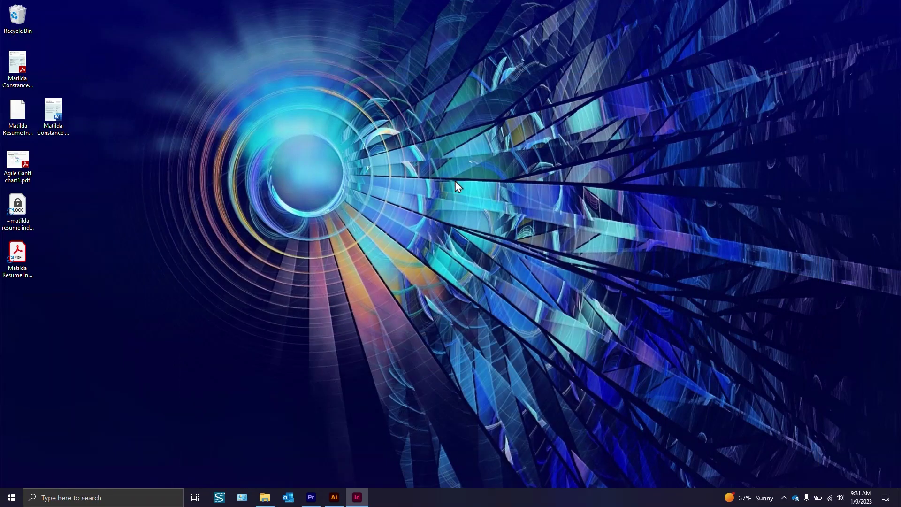
double_click(21, 261)
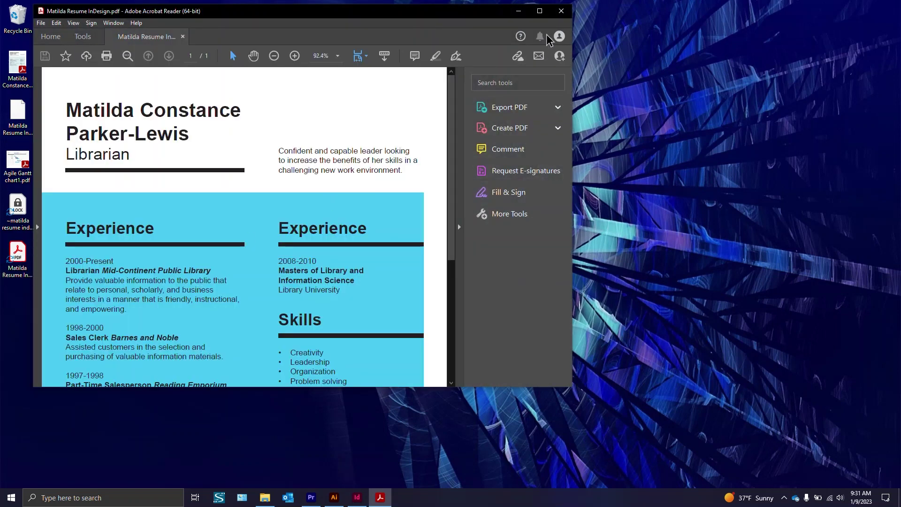
- Examine the full page of the exported InDesign resume PDF in a maximized window at 66.7% zoom
click(540, 11)
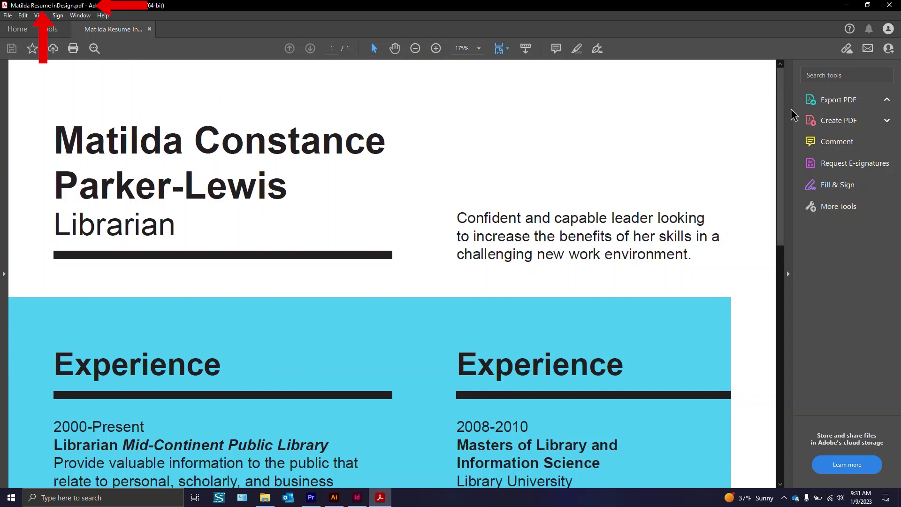
click(415, 49)
click(416, 48)
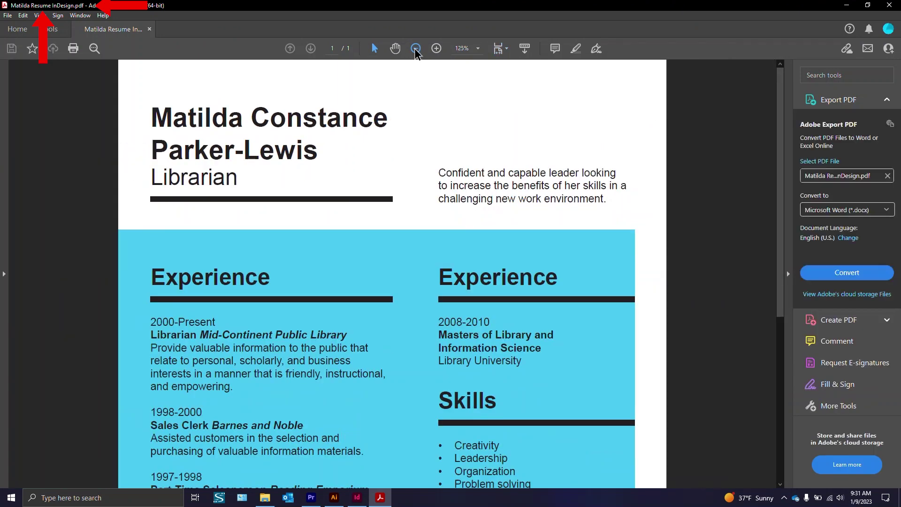
click(415, 48)
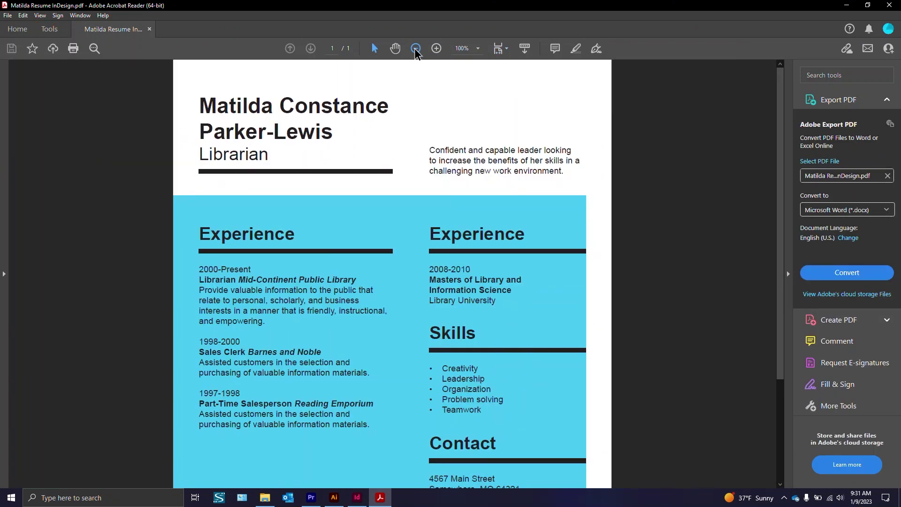
click(416, 48)
click(415, 48)
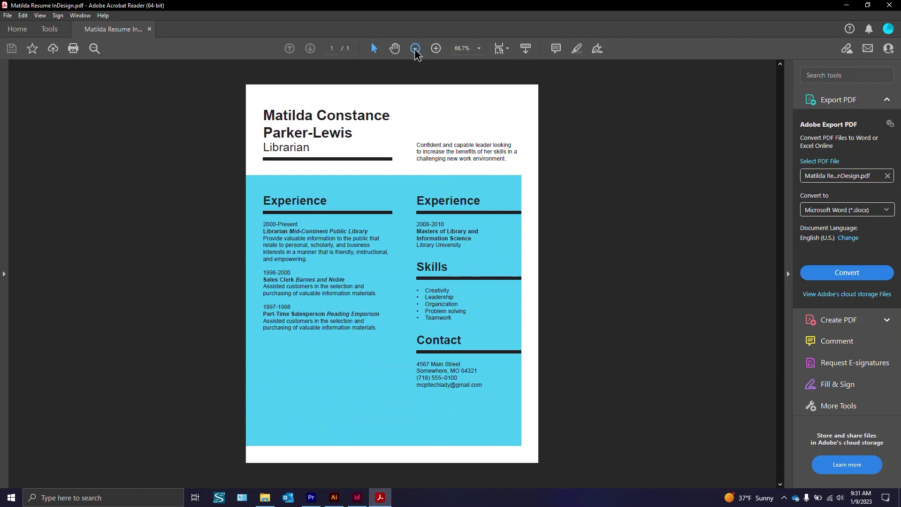